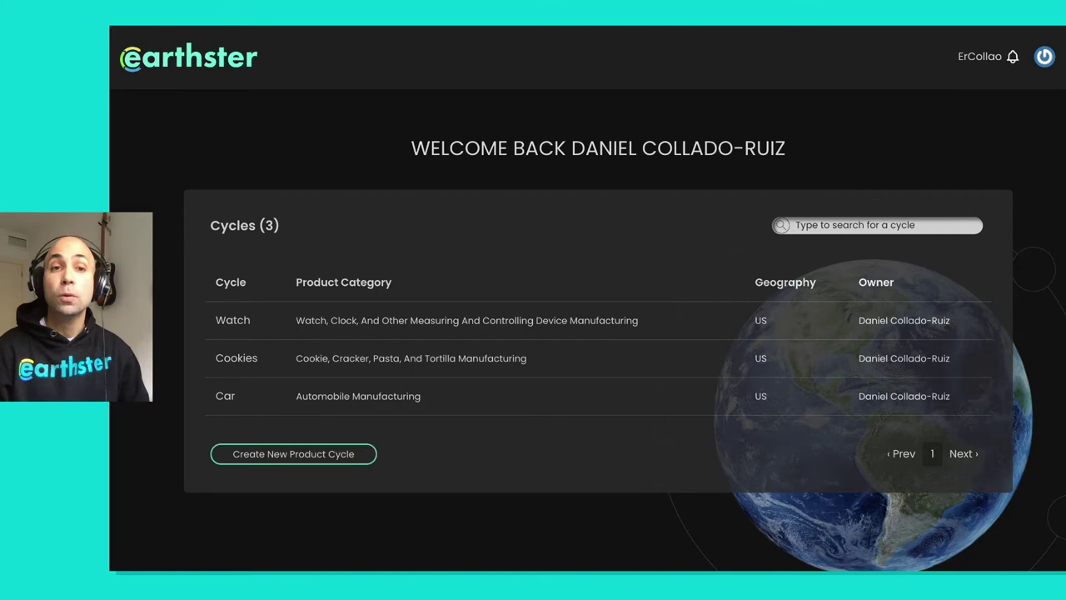
Step: Open the Watch product cycle and show the Use stage's process details
{"action": "left_click", "coordinate": [229, 326]}
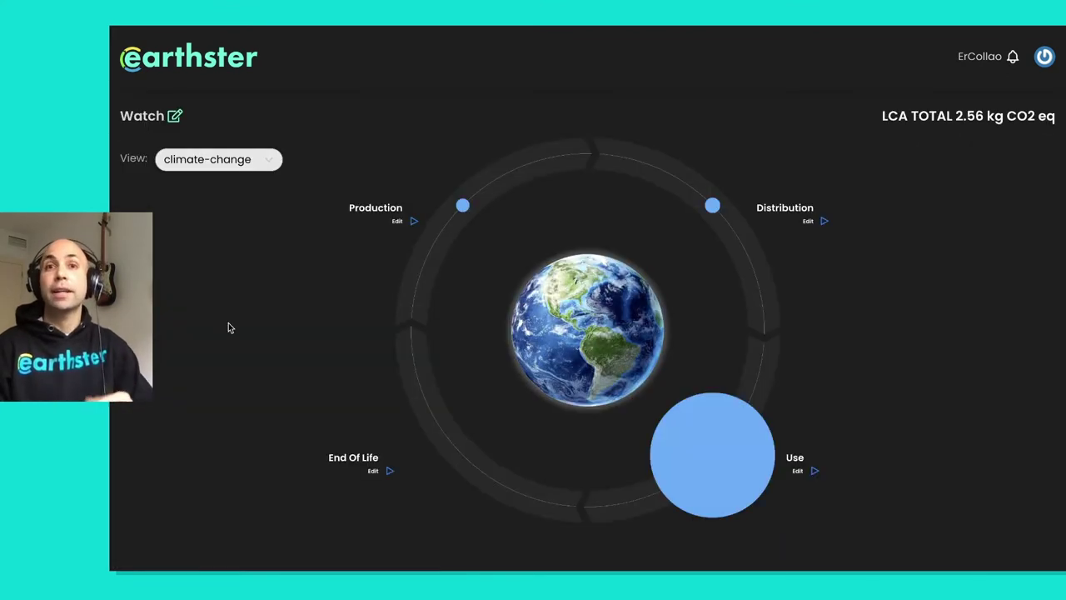
{"action": "left_click", "coordinate": [697, 464]}
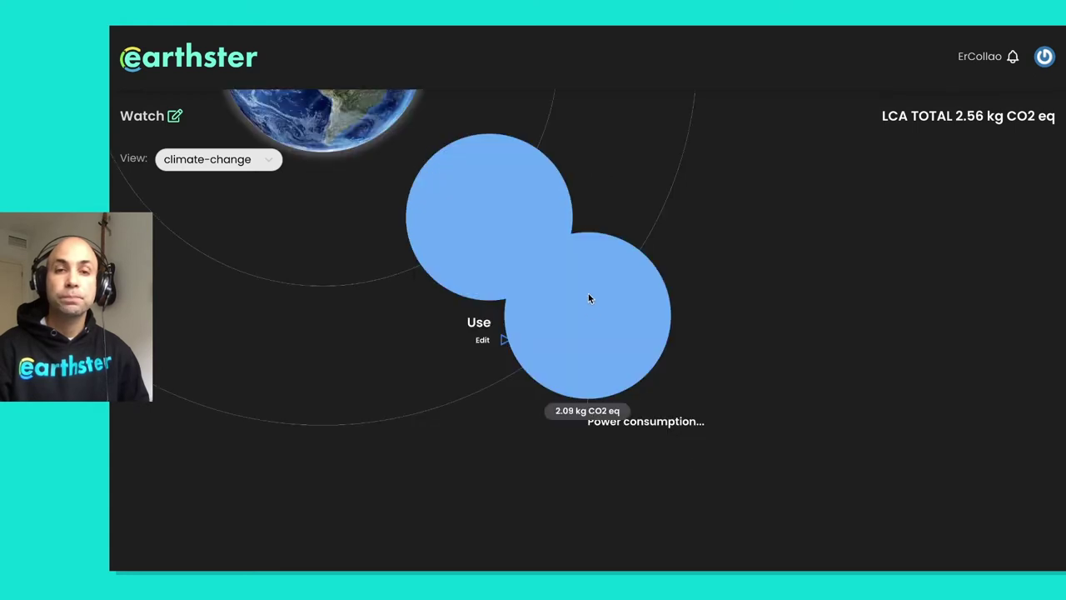
{"action": "left_click", "coordinate": [483, 216]}
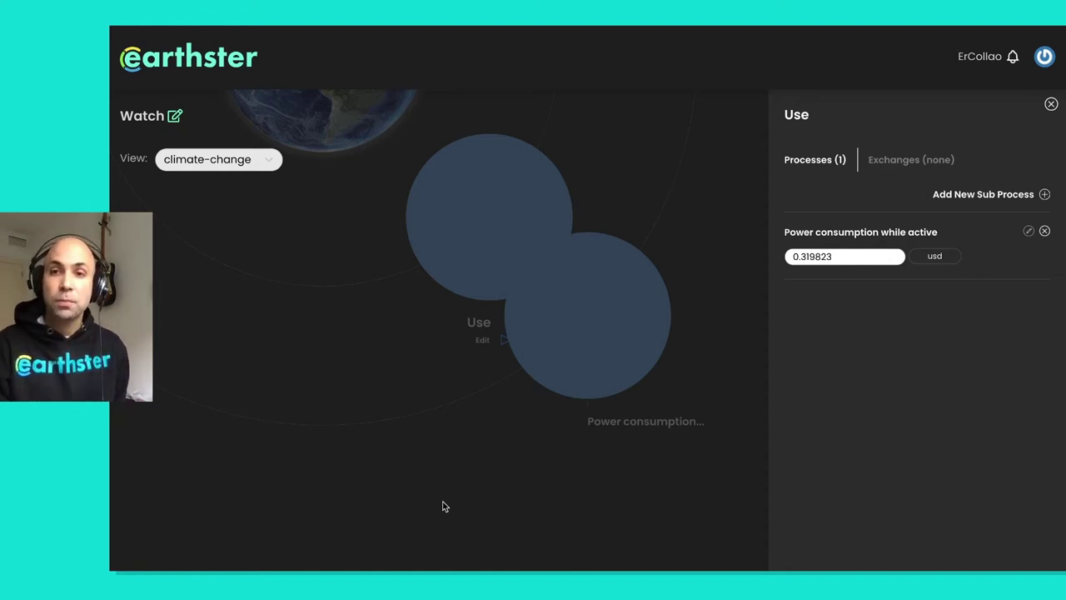
Step: Add a custom sub process to the Use stage named 'Cleaning'
{"action": "left_click", "coordinate": [986, 195]}
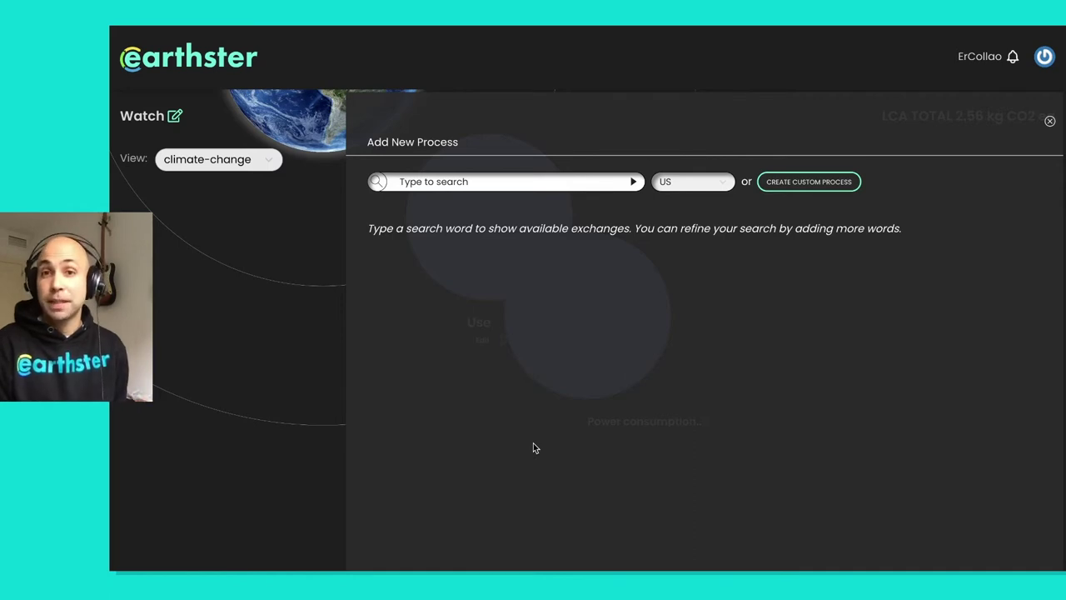
{"action": "left_click", "coordinate": [805, 182]}
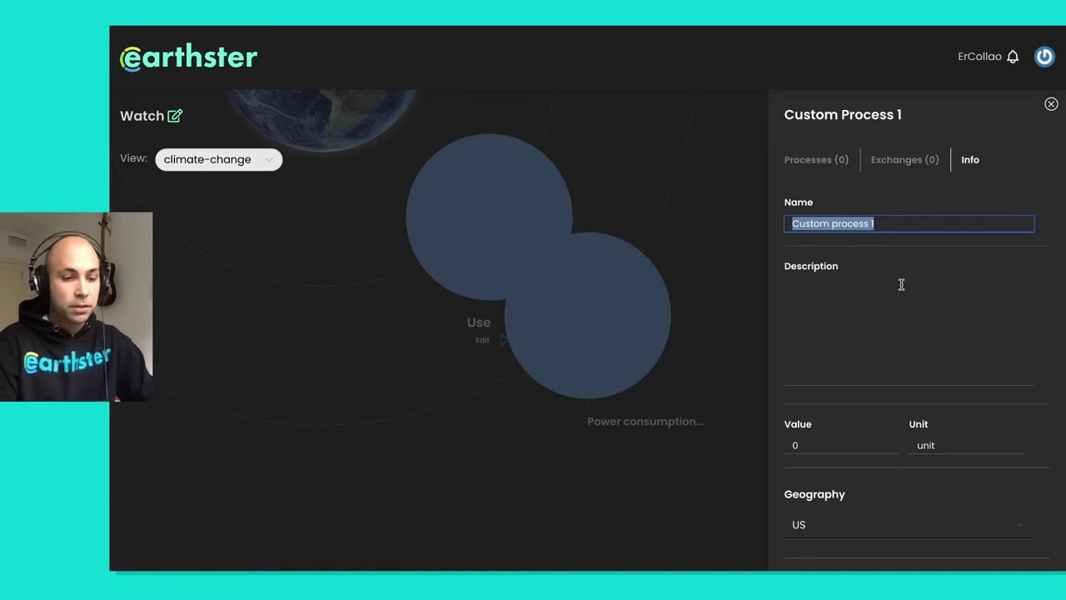
{"action": "type", "text": "Cleaning"}
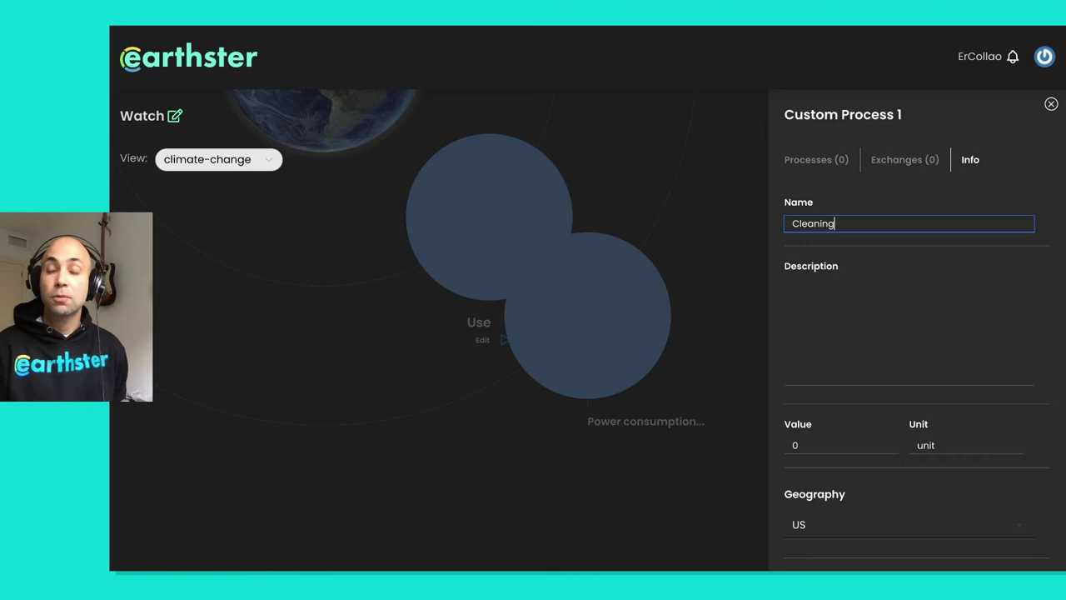
Step: Give Cleaning a value of 40 with unit 'years' and save it
{"action": "left_click", "coordinate": [784, 292]}
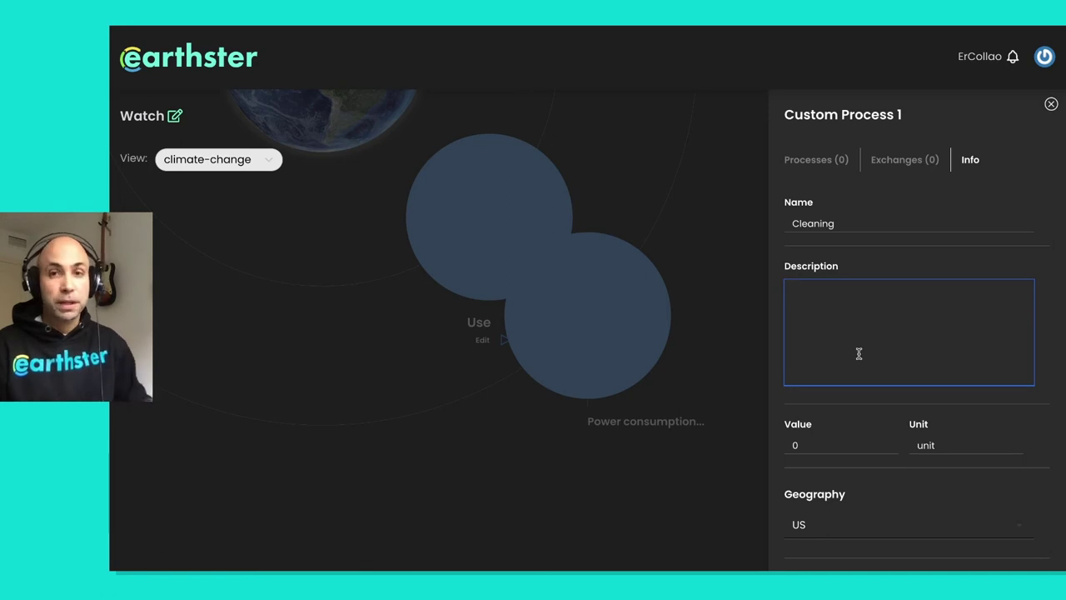
{"action": "left_click", "coordinate": [831, 447]}
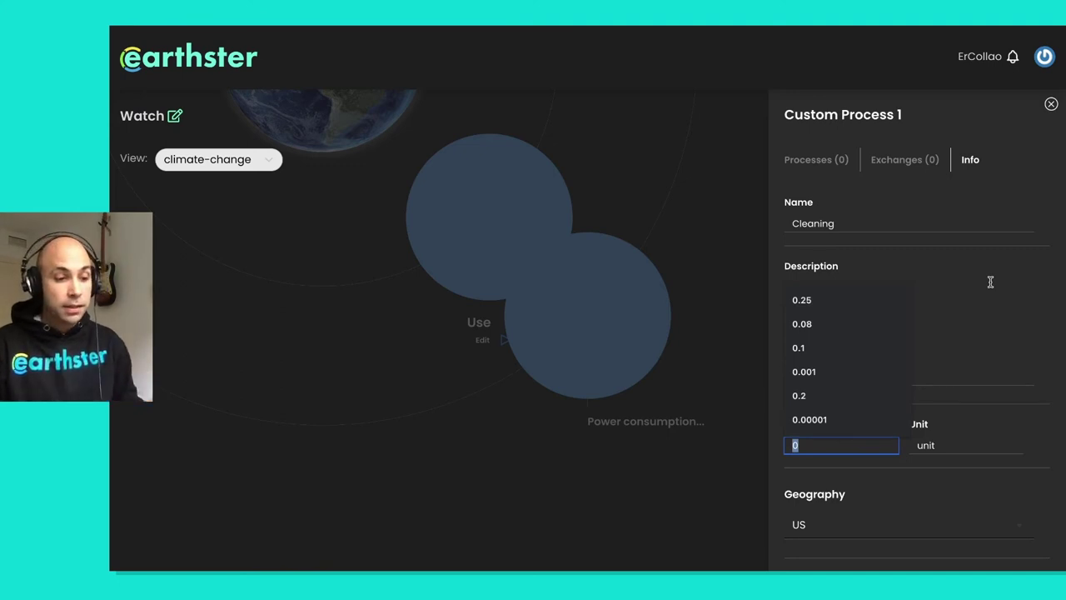
{"action": "type", "text": "40"}
{"action": "key", "text": "Tab"}
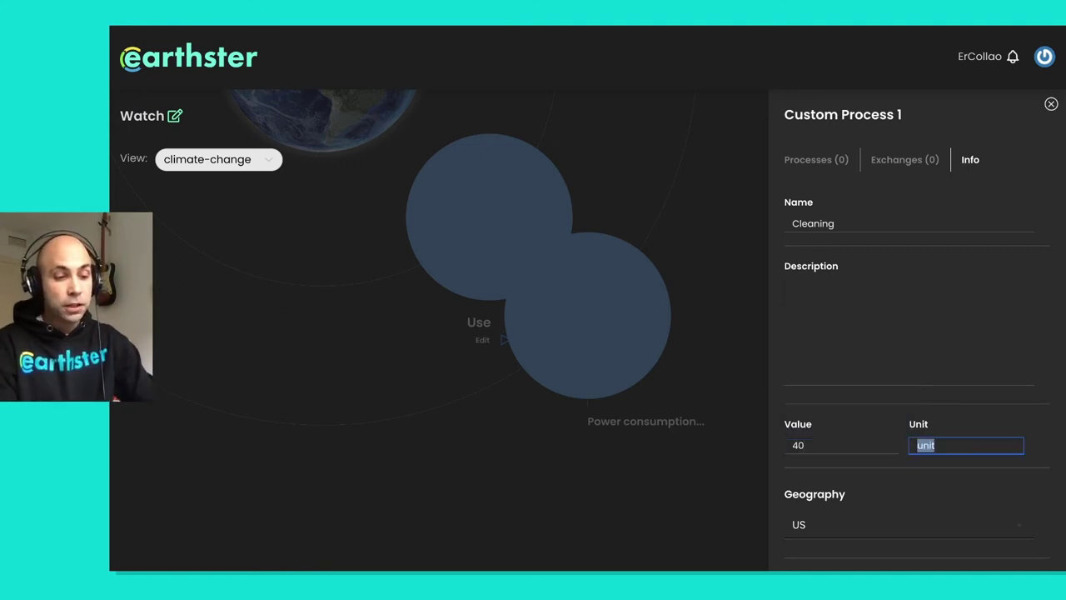
{"action": "type", "text": "years"}
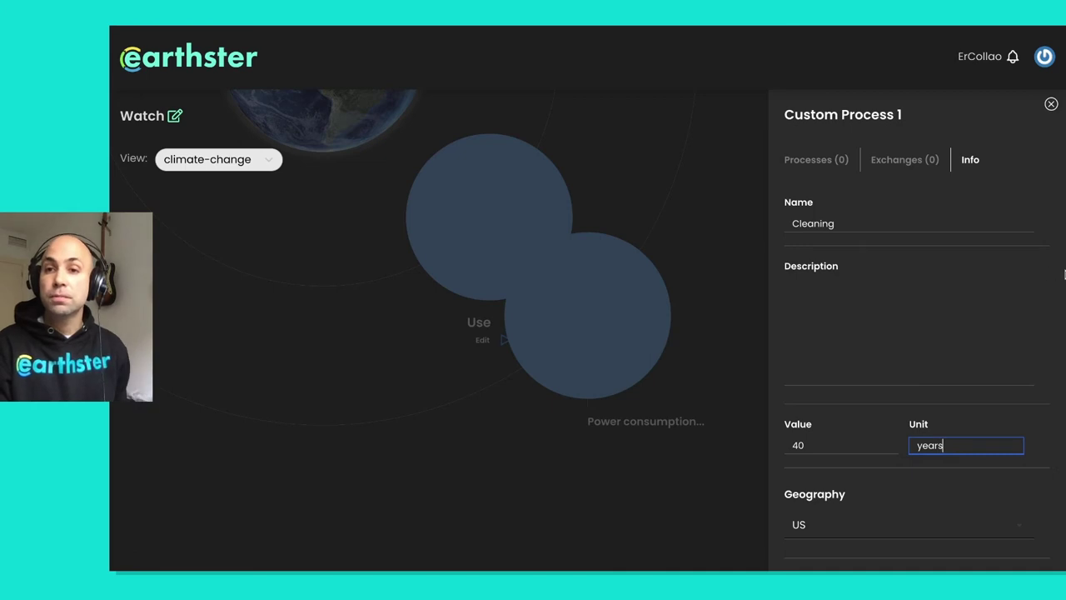
{"action": "left_click", "coordinate": [1048, 420]}
{"action": "scroll", "coordinate": [1037, 437], "scroll_direction": "down", "scroll_amount": 2}
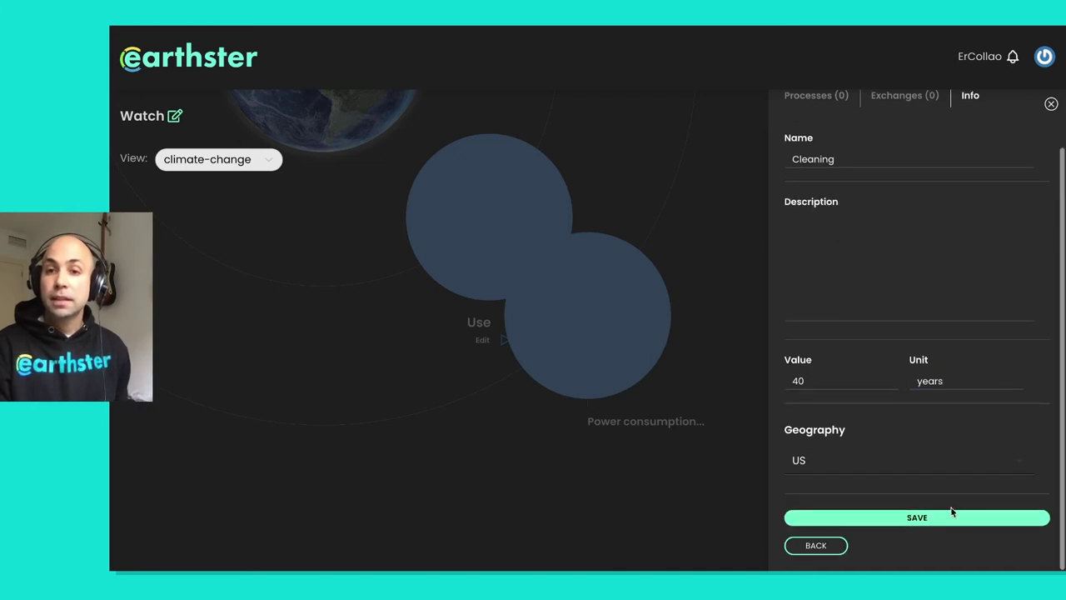
{"action": "left_click", "coordinate": [950, 516]}
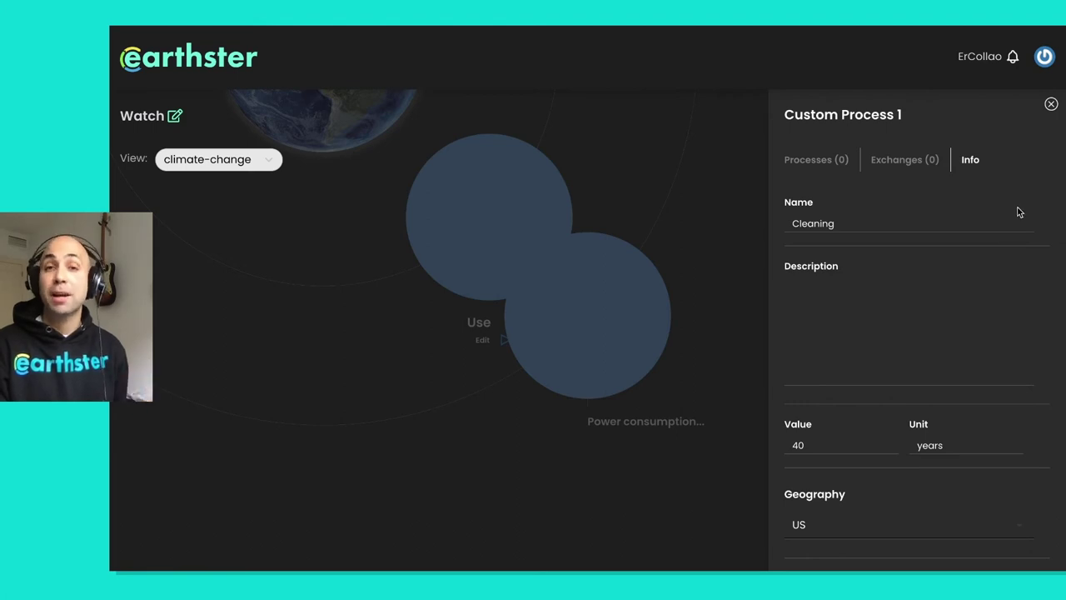
Step: Search processes for 'soap' to add under Cleaning, checking the Soap production description
{"action": "left_click", "coordinate": [804, 163]}
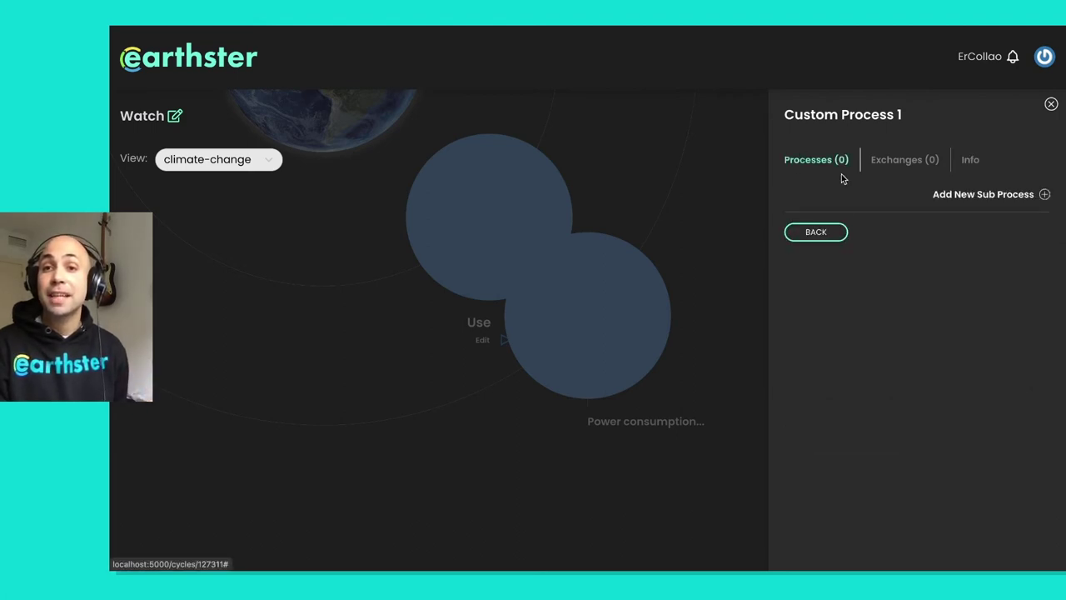
{"action": "left_click", "coordinate": [962, 195]}
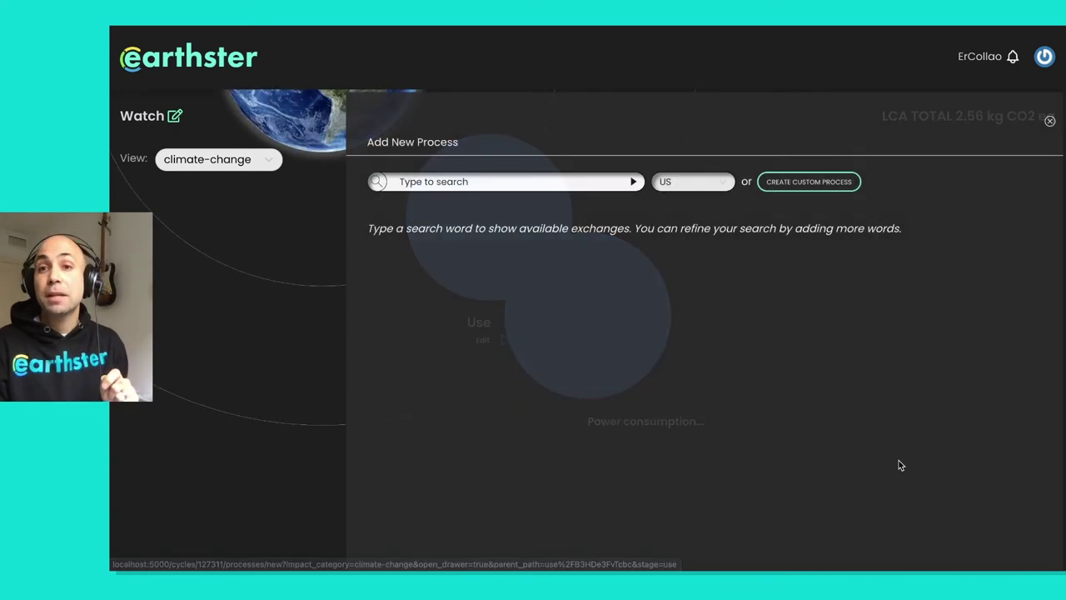
{"action": "left_click", "coordinate": [450, 183]}
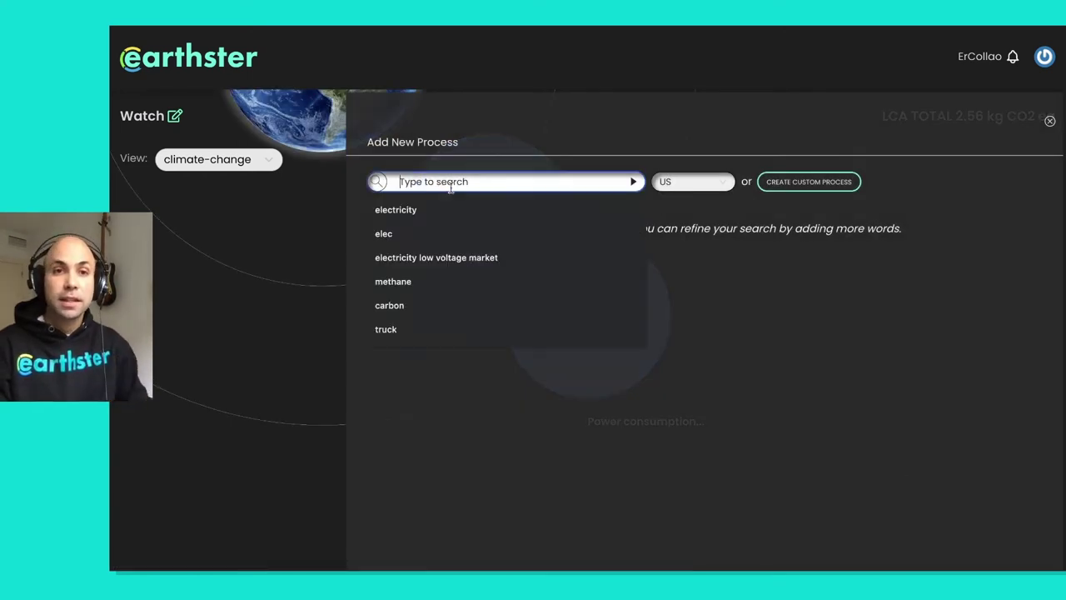
{"action": "type", "text": "soap"}
{"action": "key", "text": "Return"}
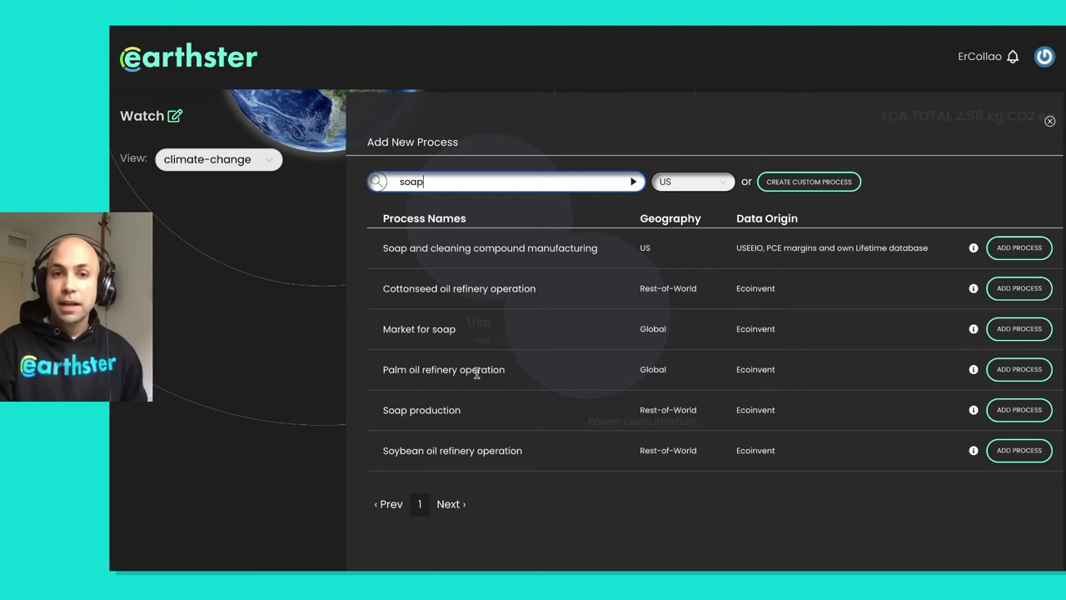
{"action": "left_click", "coordinate": [973, 410]}
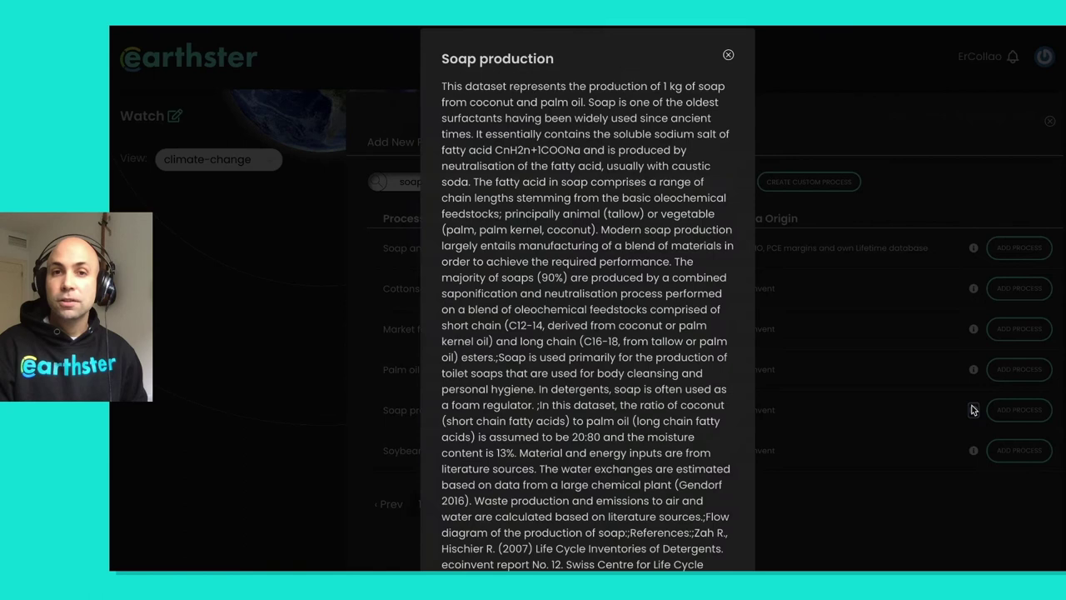
{"action": "scroll", "coordinate": [507, 390], "scroll_direction": "down", "scroll_amount": 3}
{"action": "scroll", "coordinate": [560, 300], "scroll_direction": "up", "scroll_amount": 5}
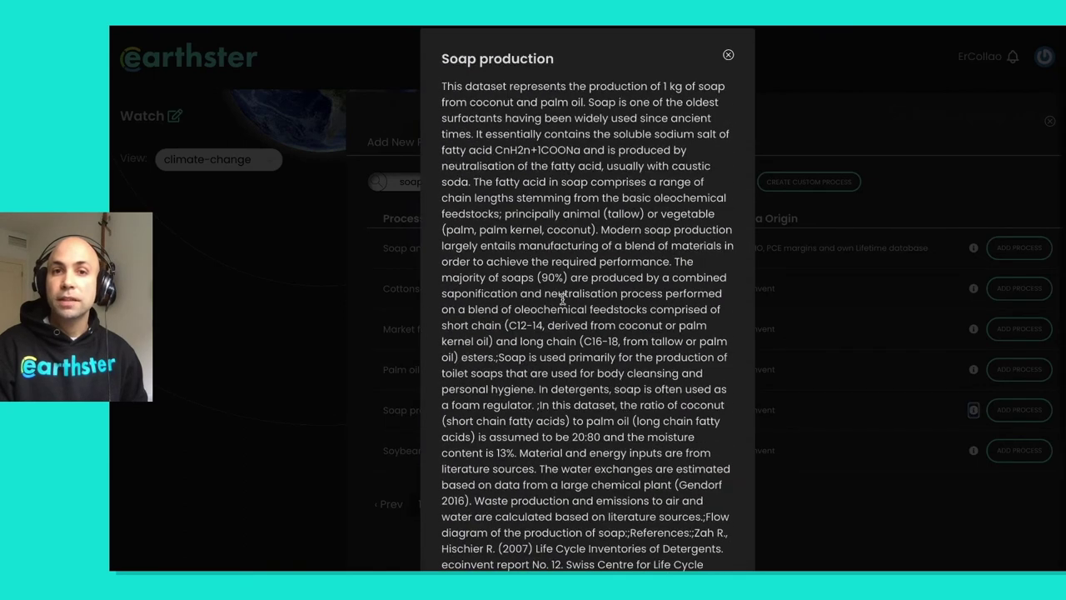
{"action": "left_click", "coordinate": [729, 55]}
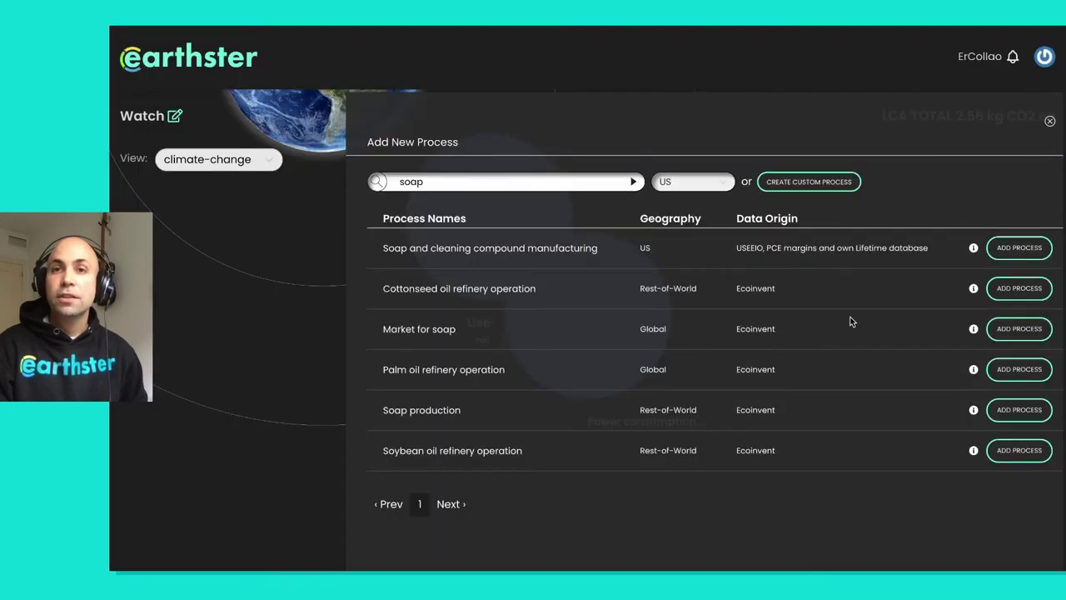
Step: Add Soap and cleaning compound manufacturing to Cleaning at 0.25 usd
{"action": "left_click", "coordinate": [1011, 250]}
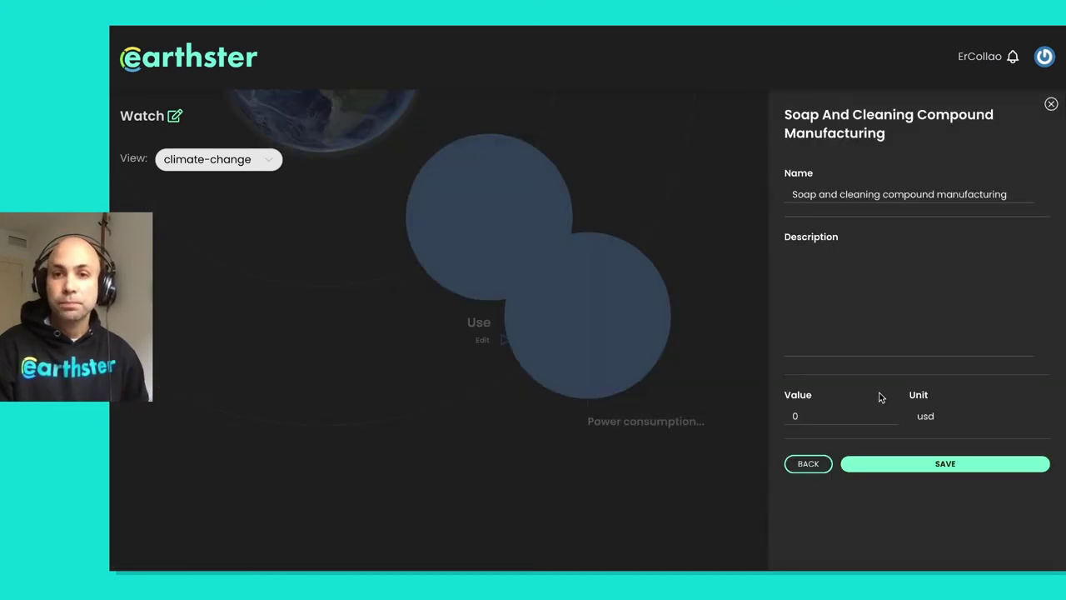
{"action": "left_click", "coordinate": [842, 421]}
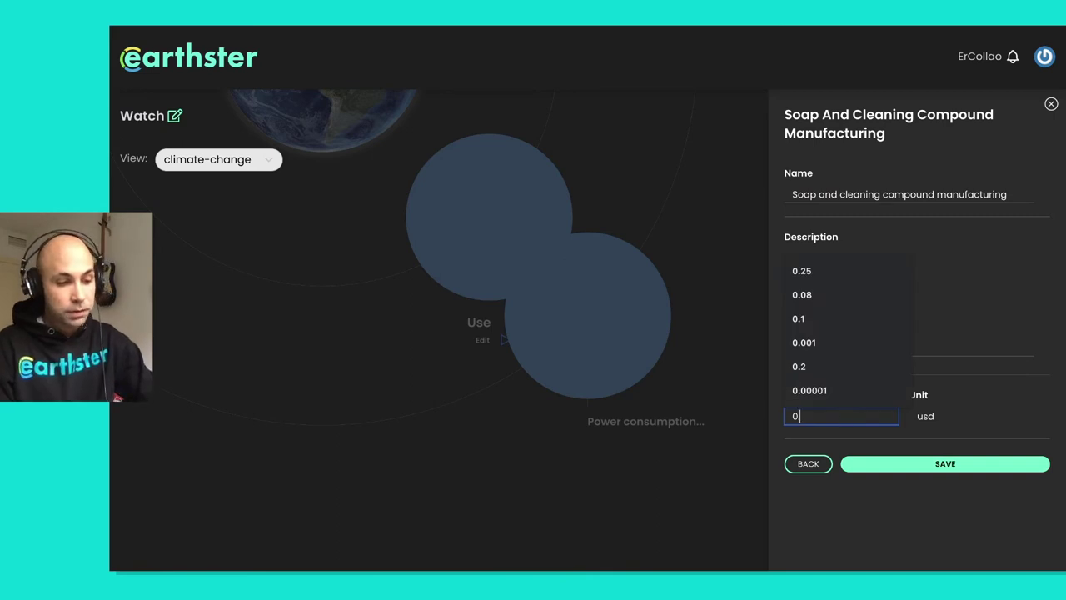
{"action": "type", "text": ".25"}
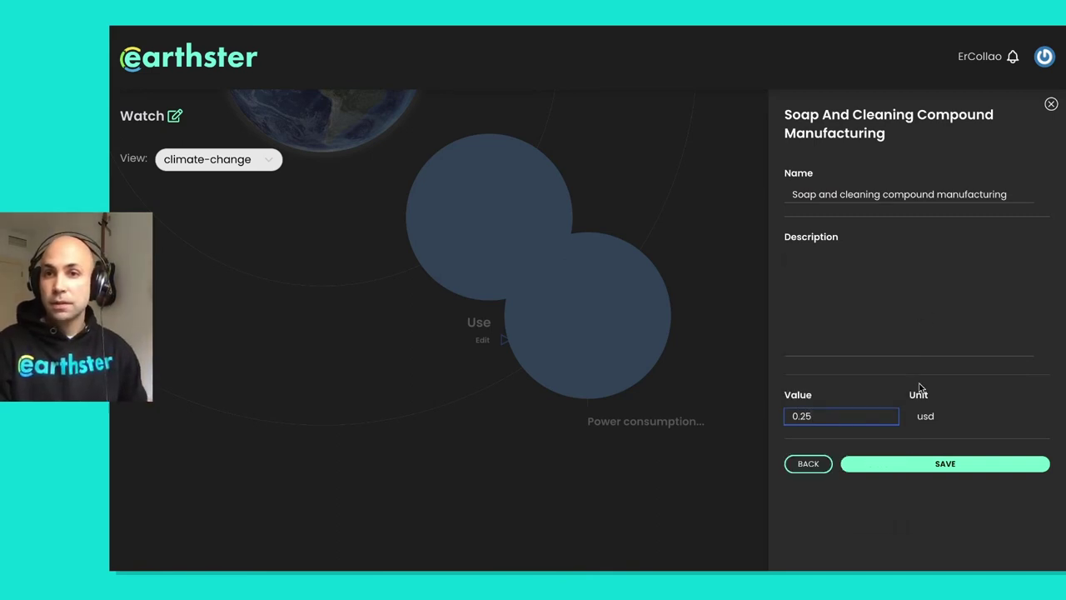
{"action": "left_click", "coordinate": [934, 469]}
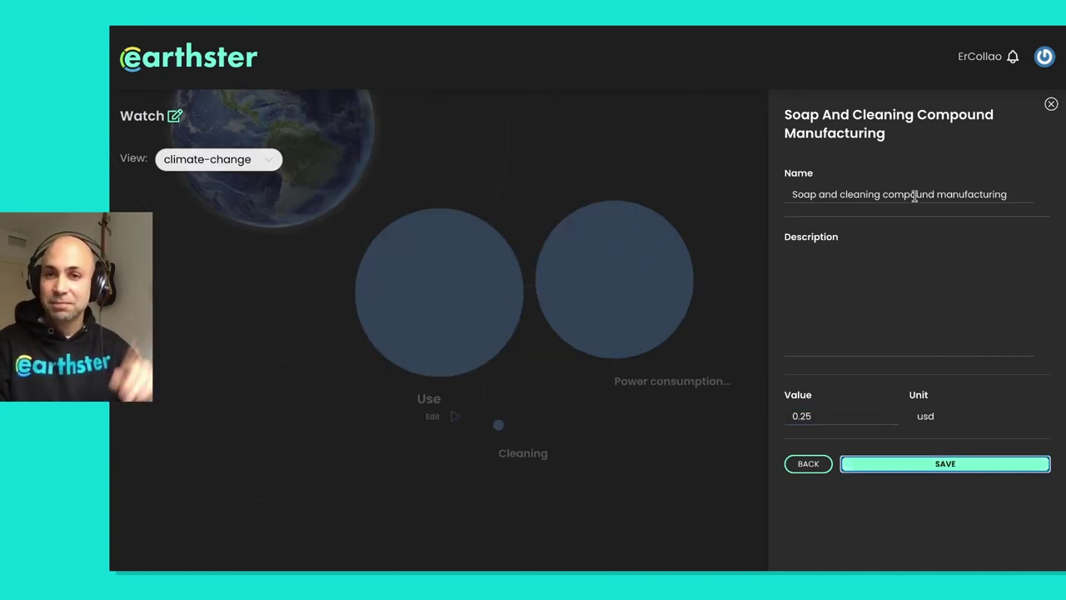
{"action": "left_click", "coordinate": [807, 469]}
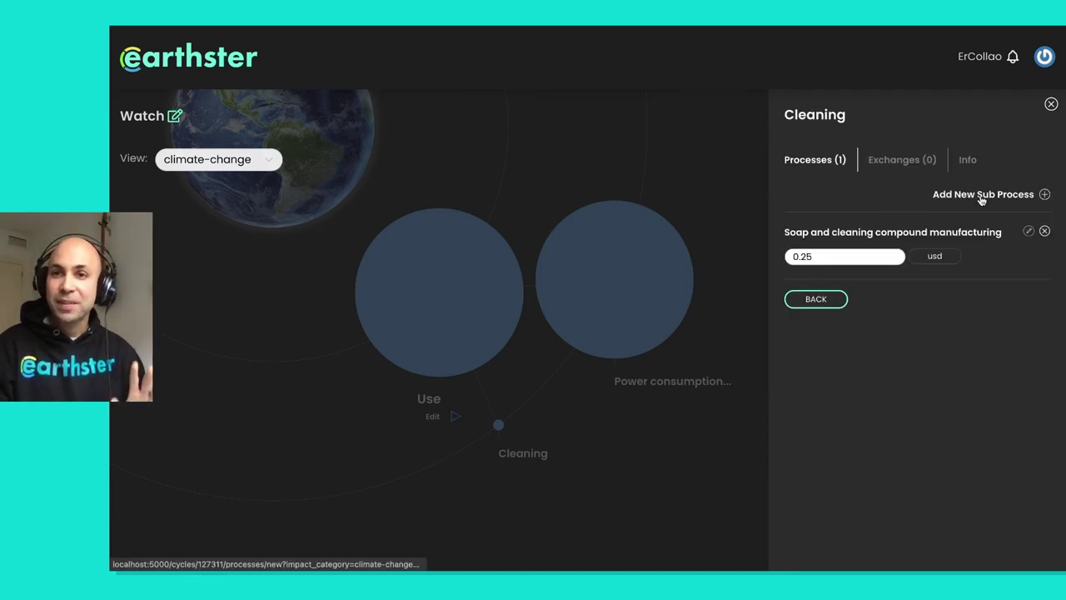
Step: Add Water, sewage and other systems to Cleaning at 0.08 usd
{"action": "left_click", "coordinate": [981, 196]}
{"action": "left_click", "coordinate": [444, 188]}
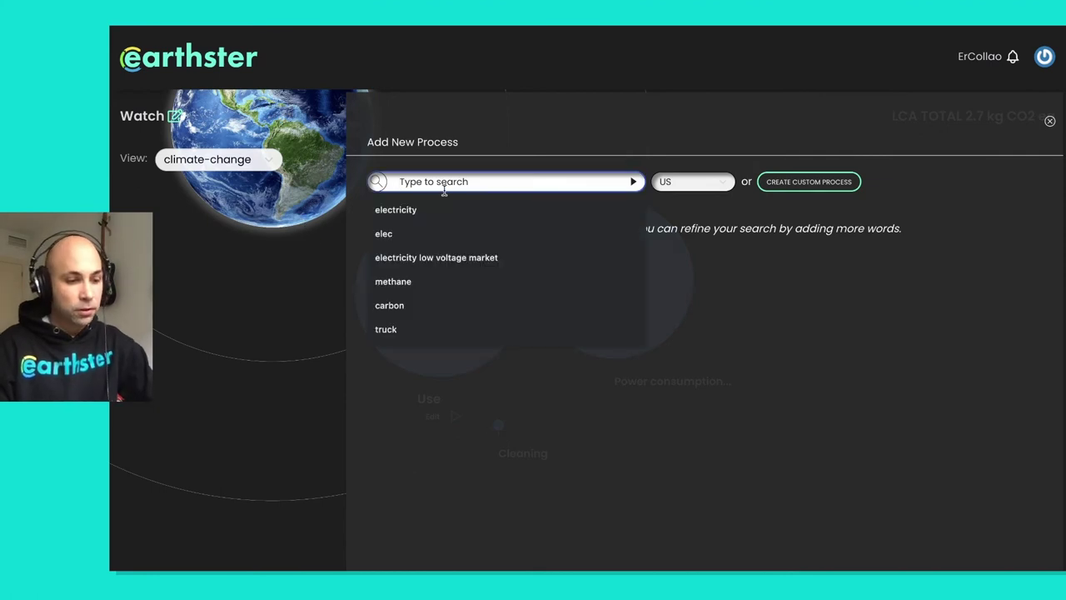
{"action": "type", "text": "water"}
{"action": "key", "text": "Return"}
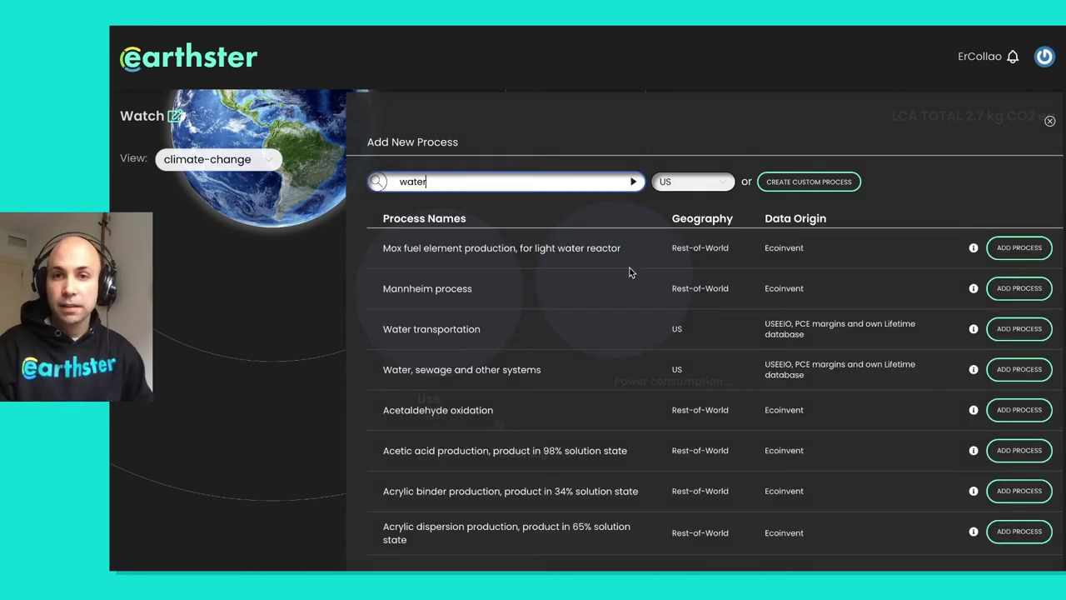
{"action": "left_click", "coordinate": [1020, 369]}
{"action": "left_click", "coordinate": [849, 397]}
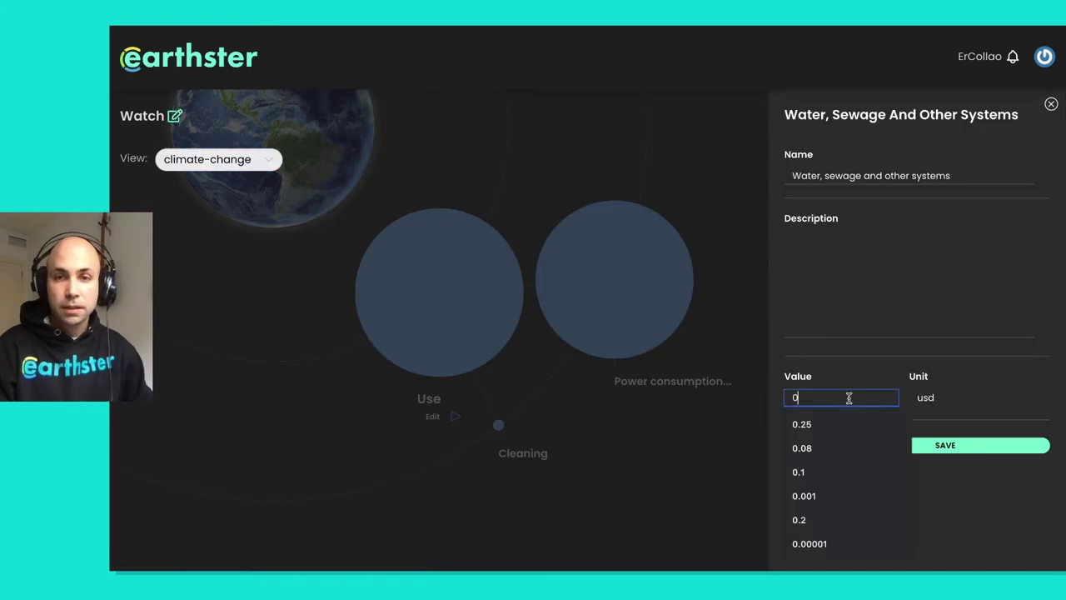
{"action": "key", "text": "Down"}
{"action": "key", "text": "Down"}
{"action": "key", "text": "Return"}
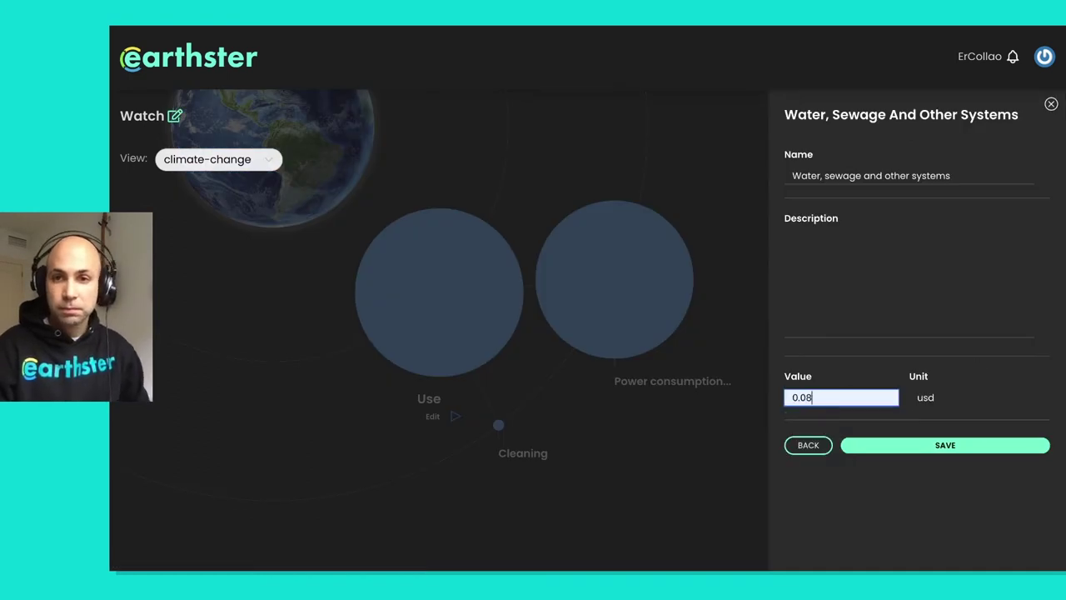
{"action": "left_click", "coordinate": [922, 447]}
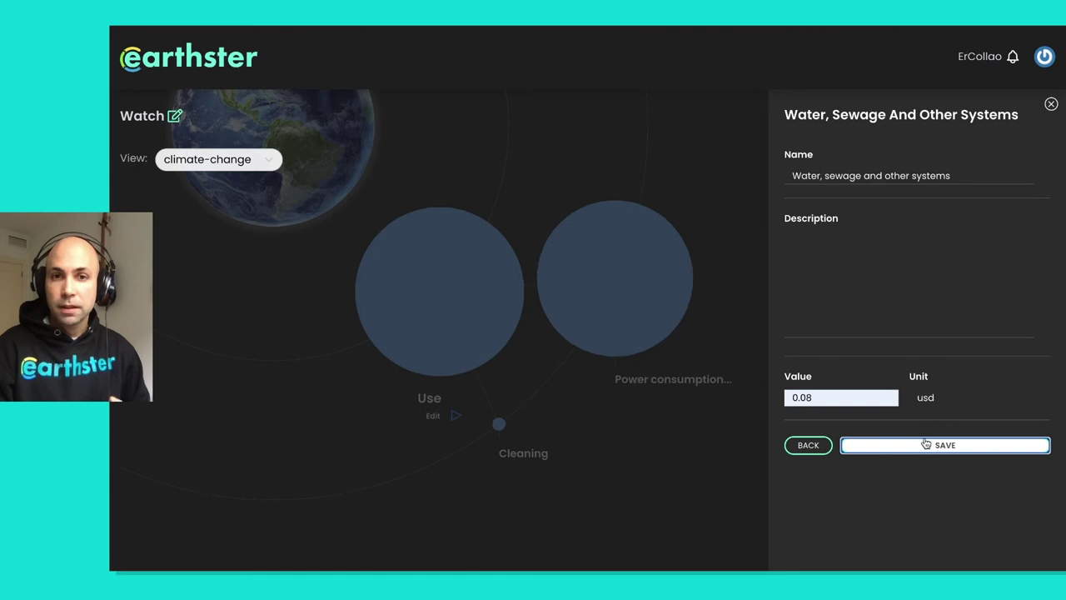
{"action": "left_click", "coordinate": [810, 447]}
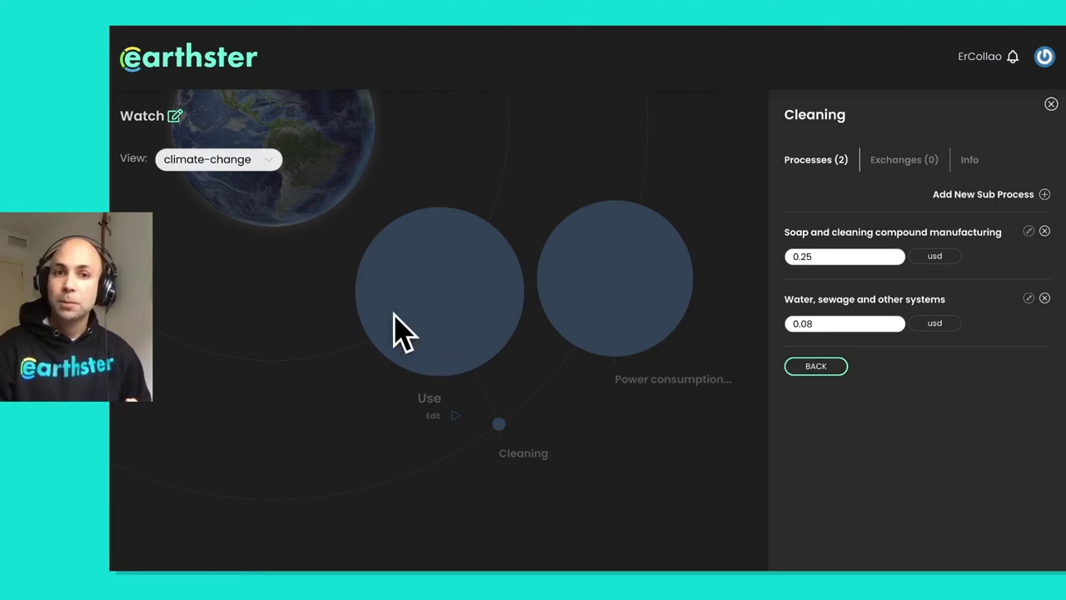
Step: Review Cleaning's two inputs, then close the Use details to show the 2.73 kg CO2 eq total
{"action": "left_click", "coordinate": [843, 371]}
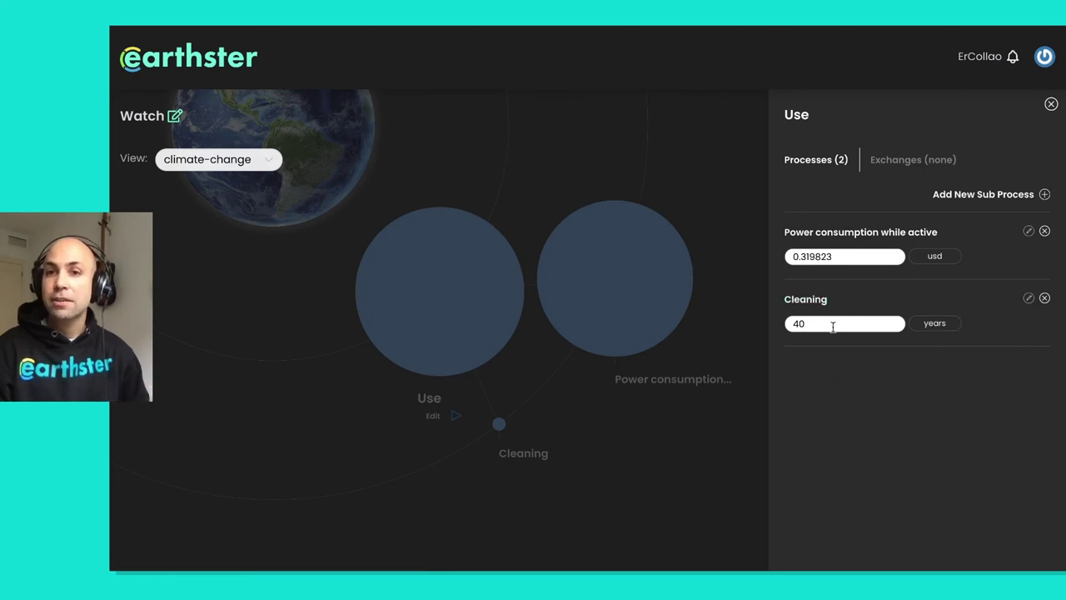
{"action": "left_click", "coordinate": [809, 301]}
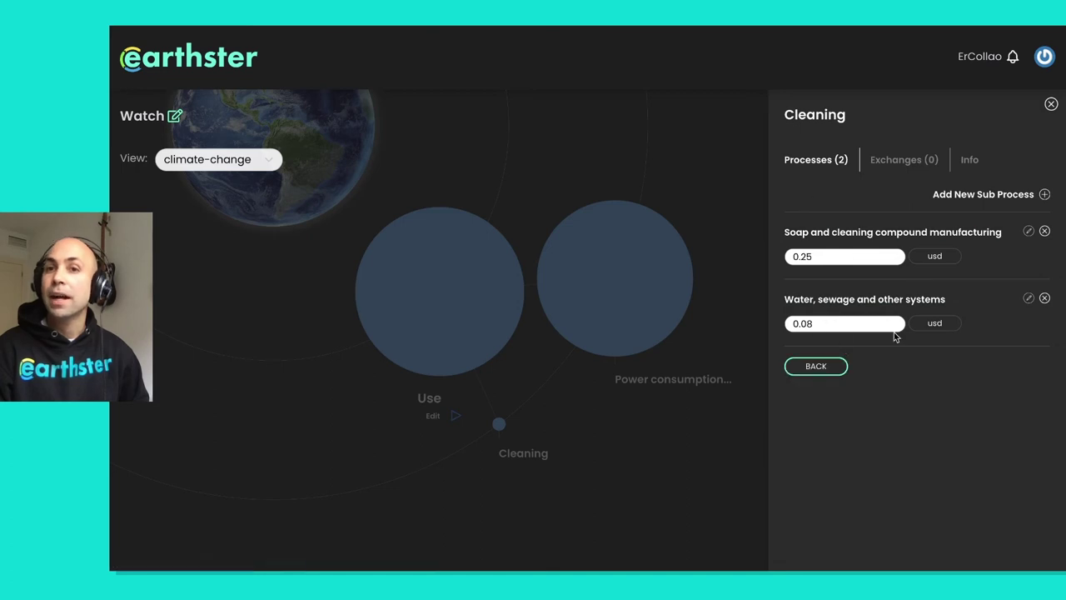
{"action": "left_click", "coordinate": [822, 368]}
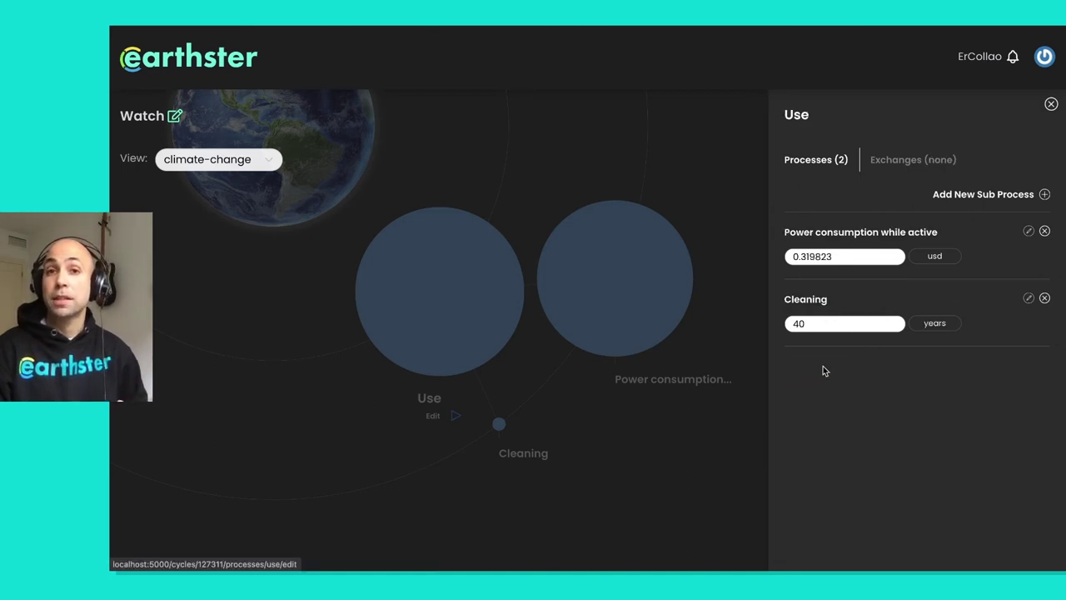
{"action": "left_click", "coordinate": [1052, 104]}
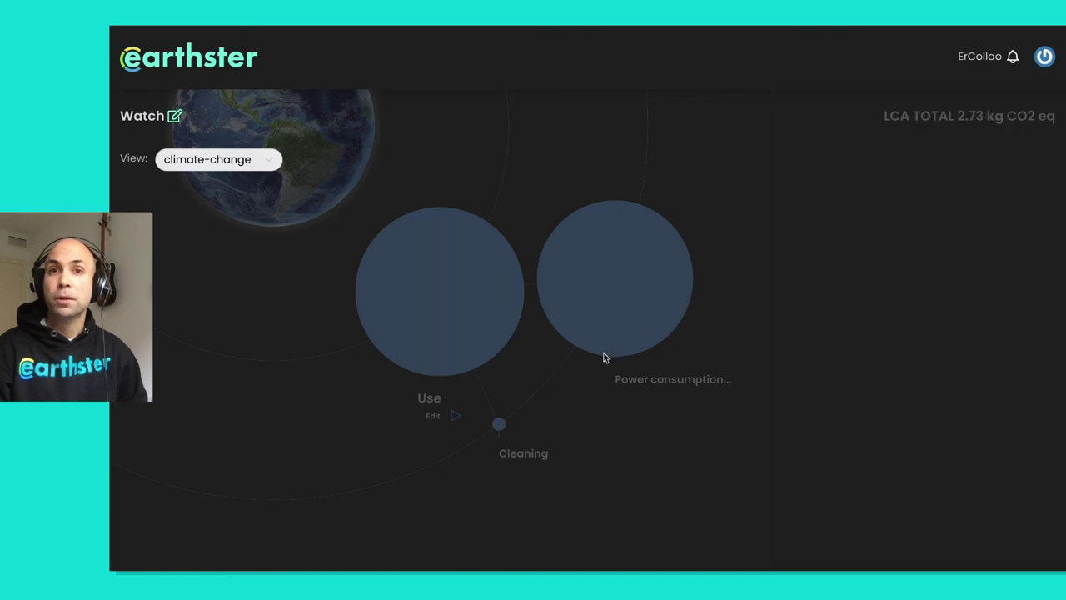